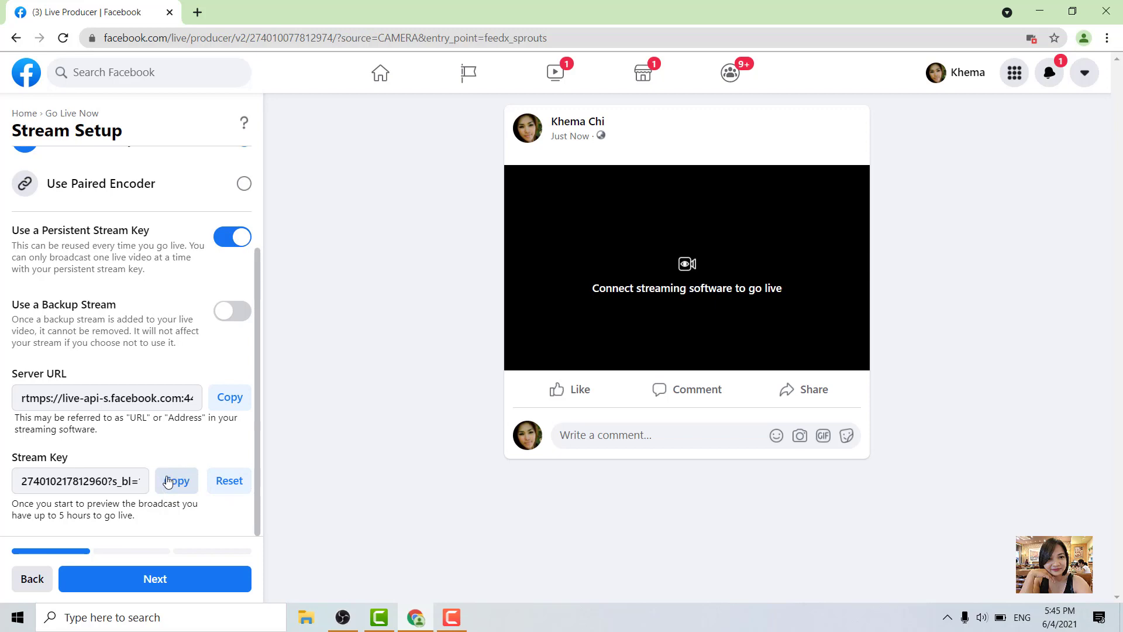
# Step: Switch to OBS Studio and create a new Media Source in the scene
pyautogui.click(344, 619)
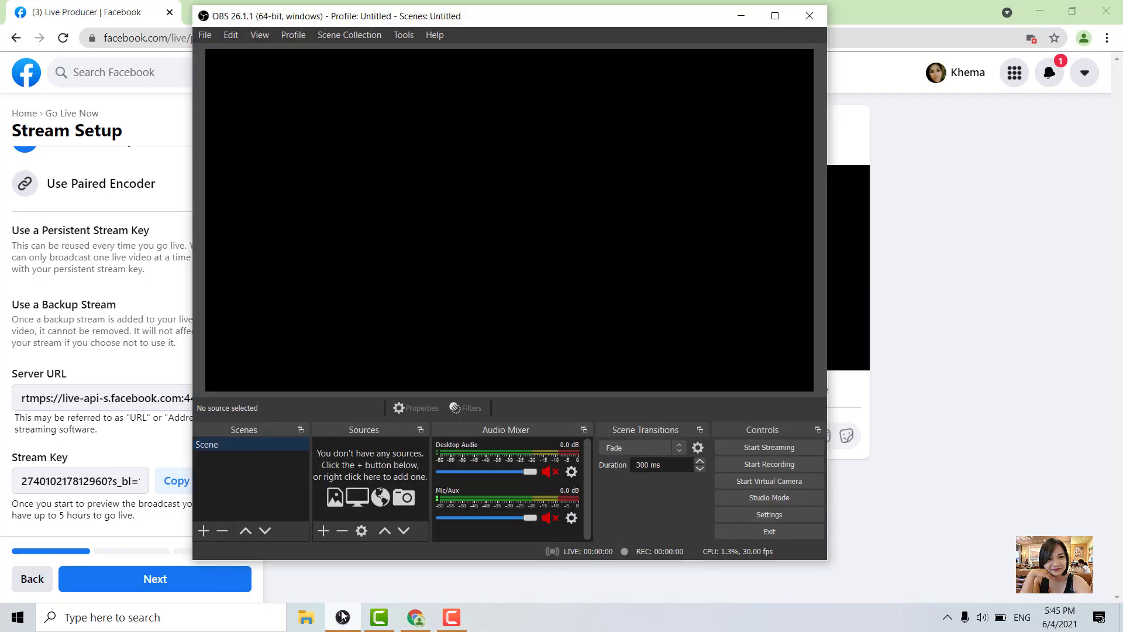
pyautogui.click(325, 530)
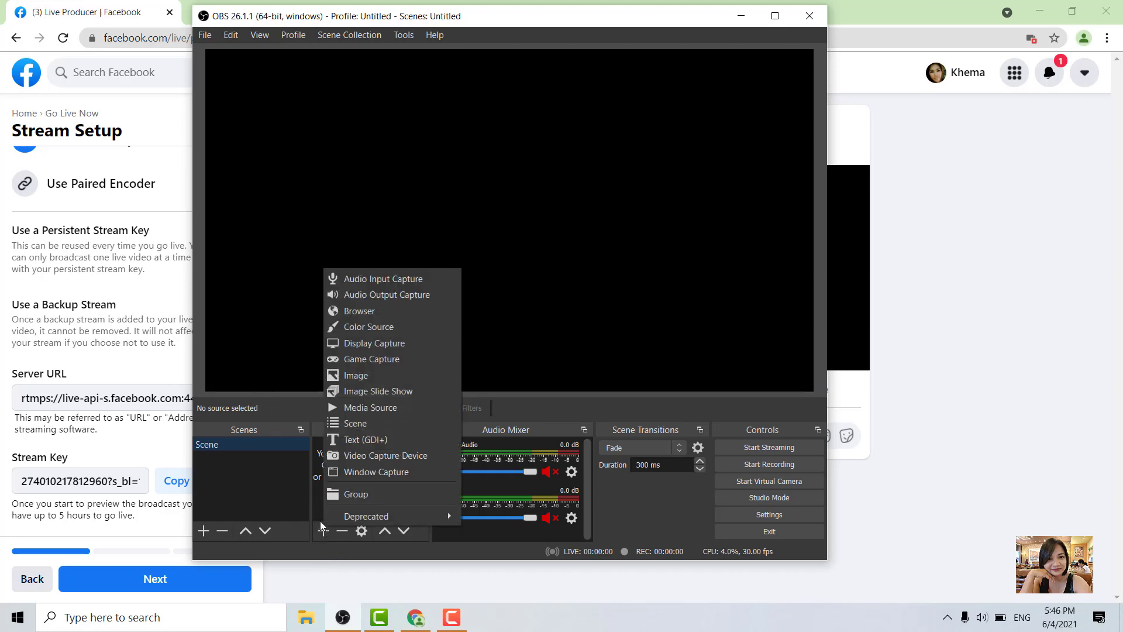
pyautogui.click(388, 408)
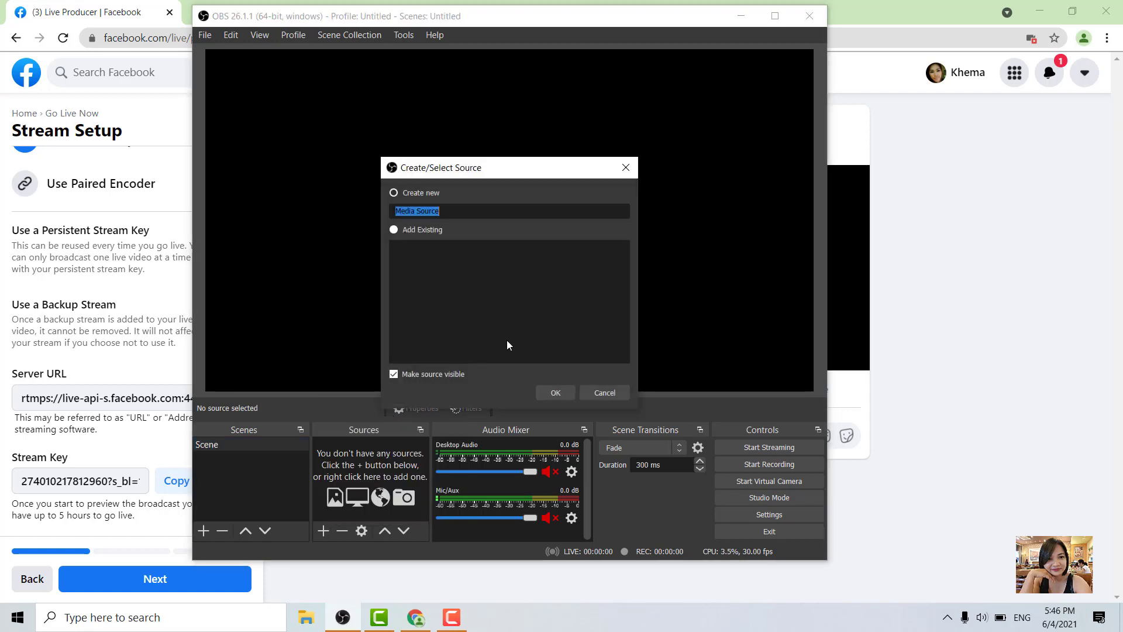
pyautogui.click(556, 391)
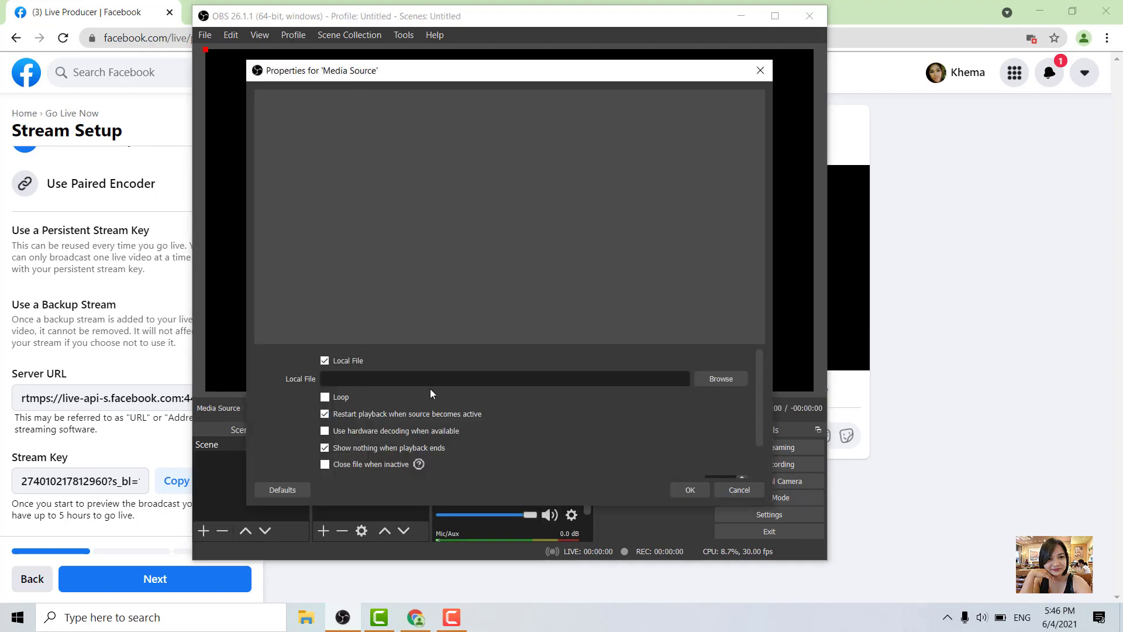
# Step: Load the Desktop video "boston dynamics' robots celebrate the end of 2020" as the local file and stretch it to fill the canvas
pyautogui.click(730, 373)
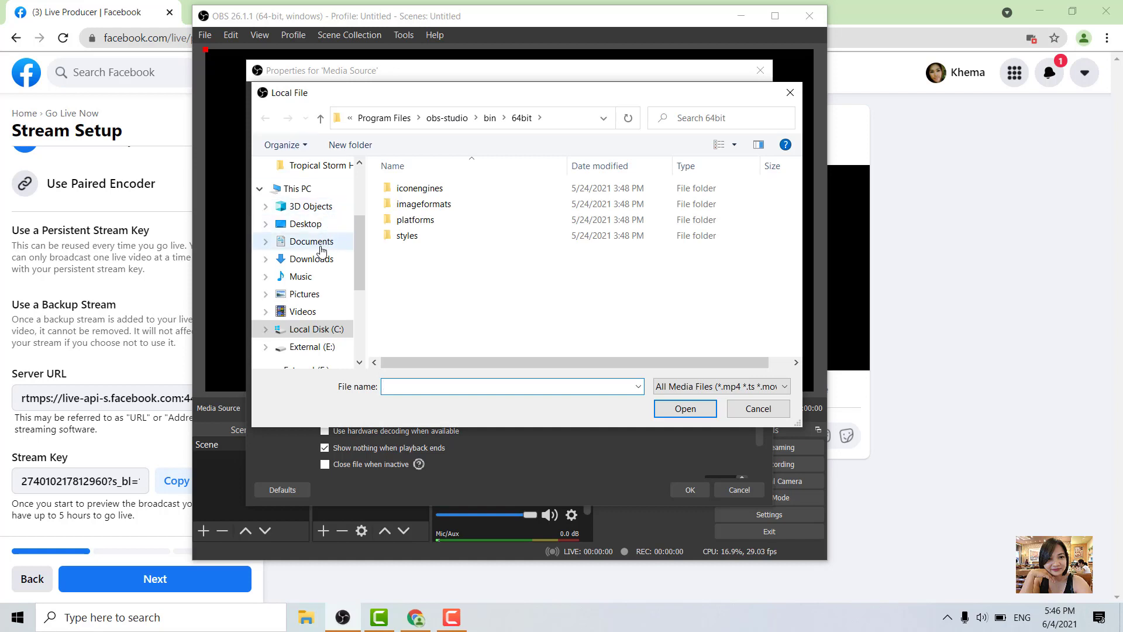
pyautogui.click(299, 221)
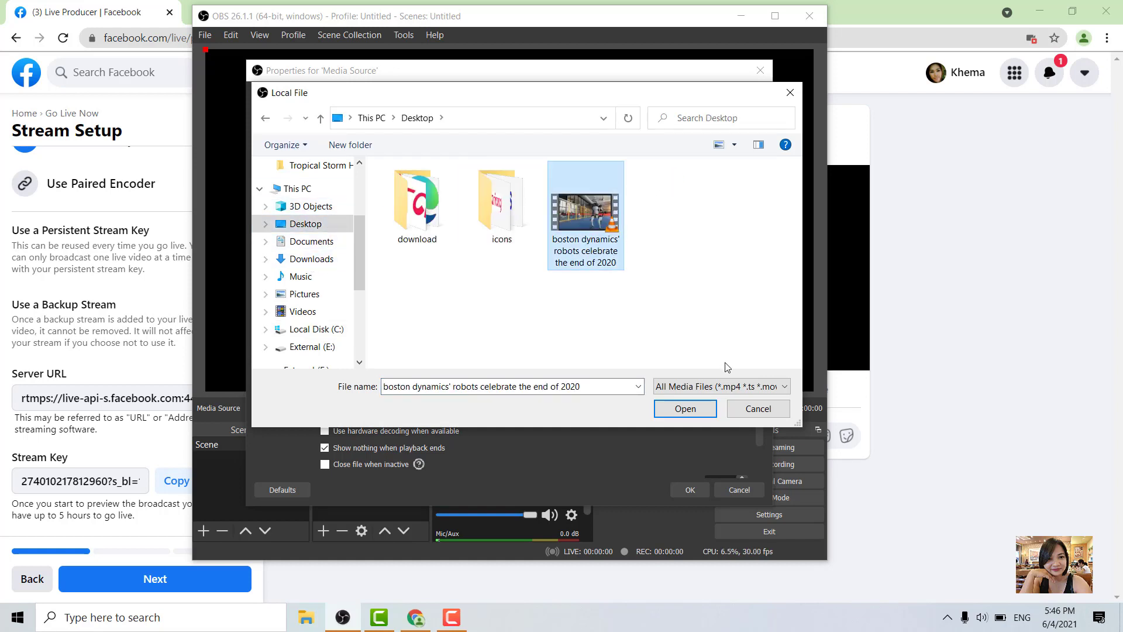
pyautogui.click(706, 407)
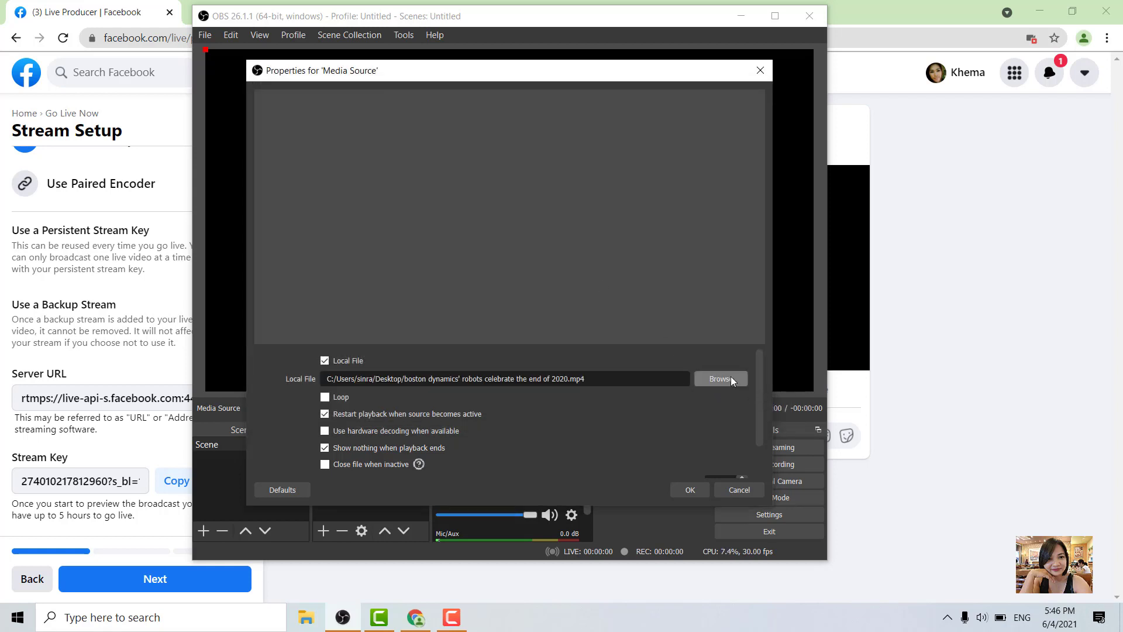
pyautogui.click(729, 378)
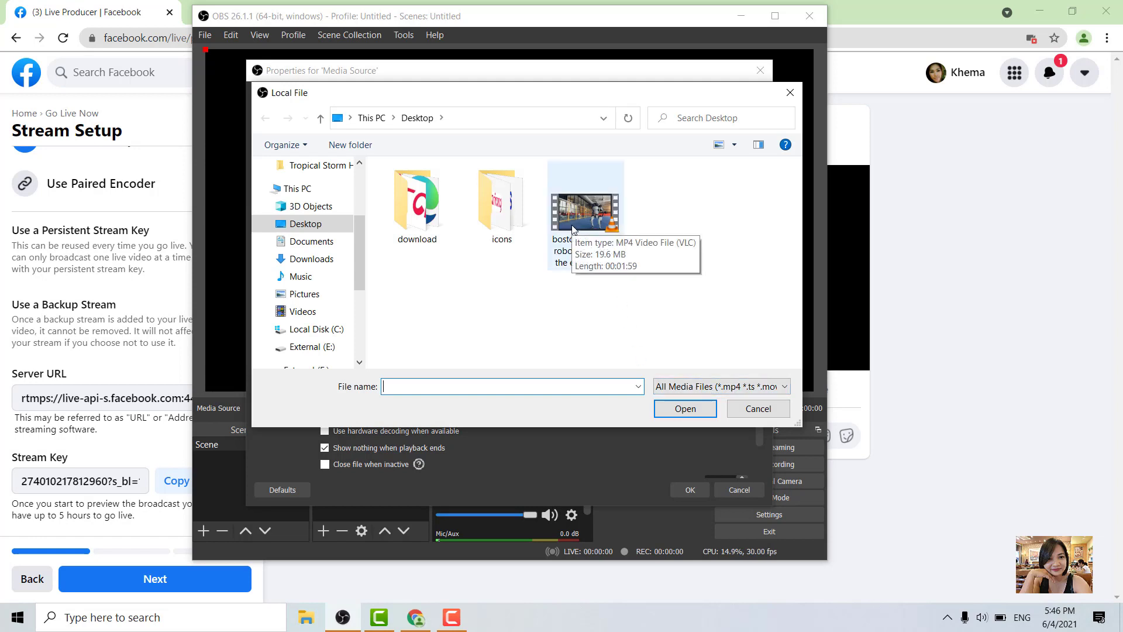
pyautogui.click(686, 408)
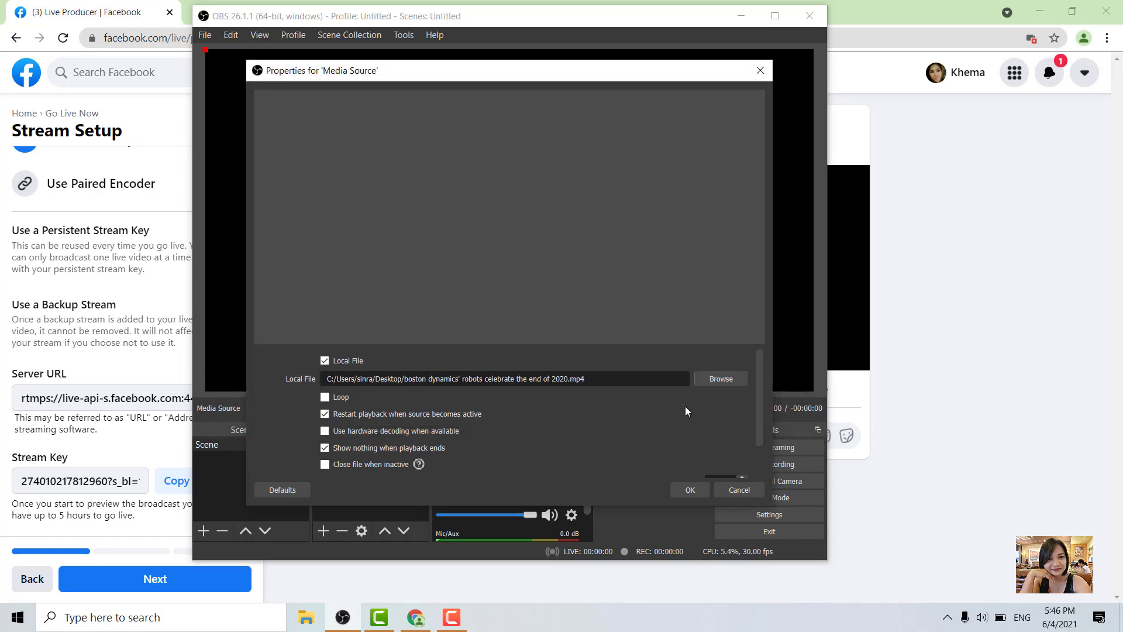
pyautogui.click(689, 488)
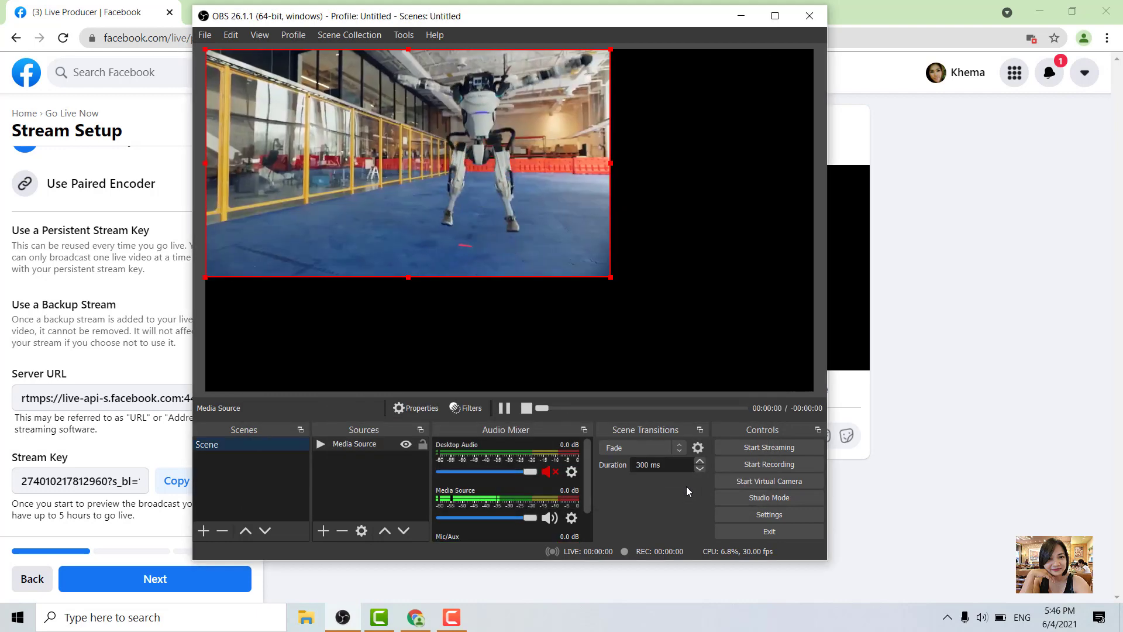
pyautogui.moveTo(609, 277); pyautogui.dragTo(813, 391)
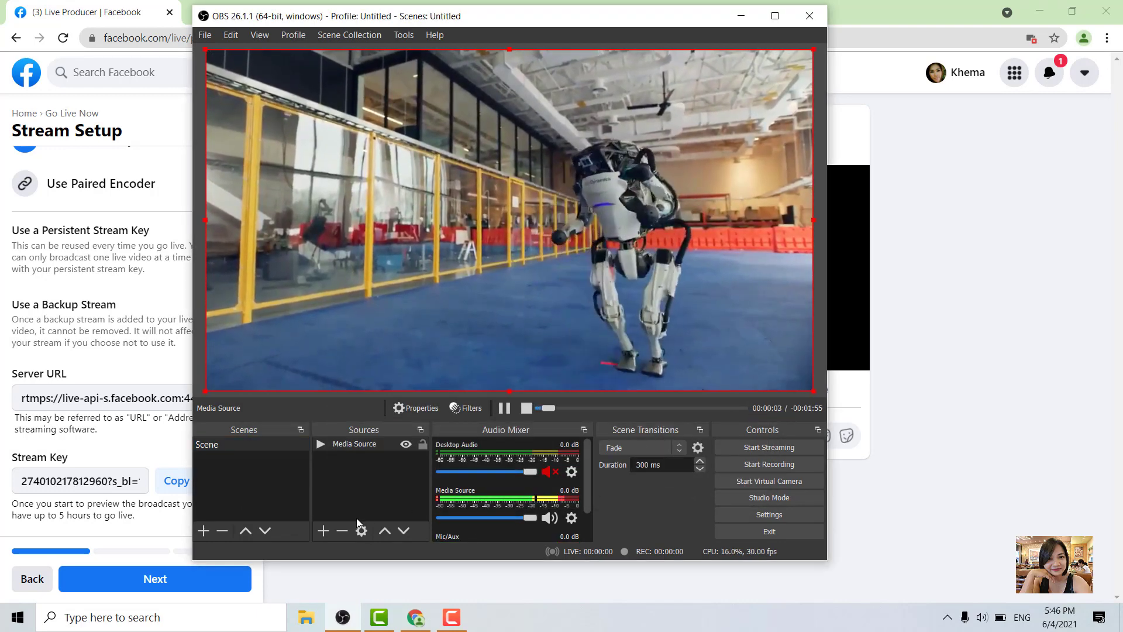
# Step: Add an Image source using the file 2020-10-02.png from Downloads
pyautogui.click(324, 530)
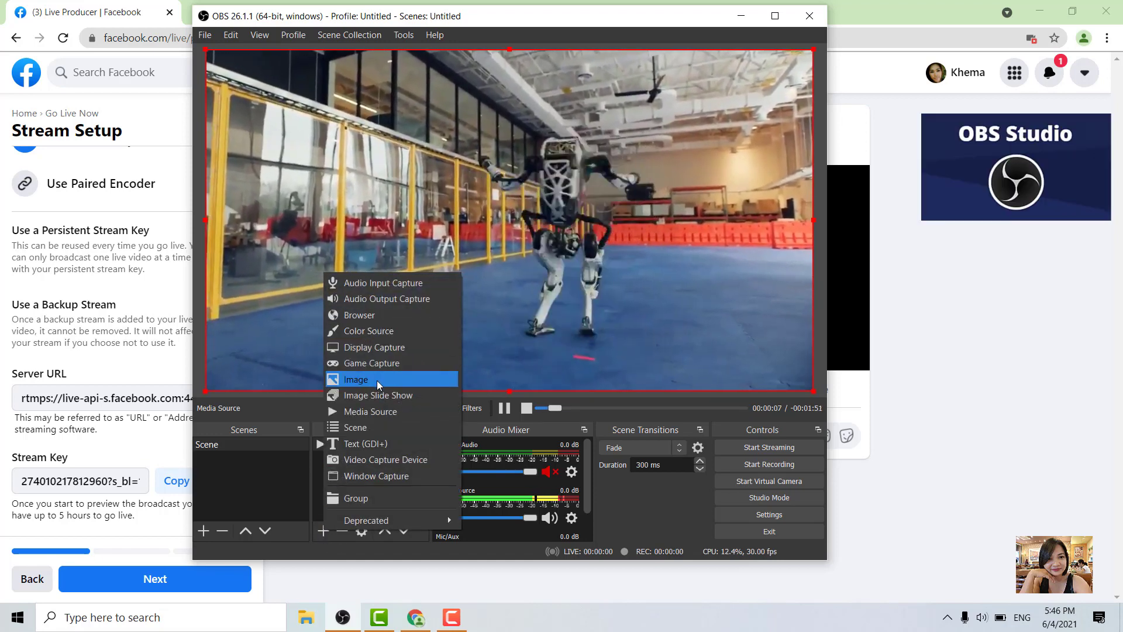
pyautogui.click(377, 381)
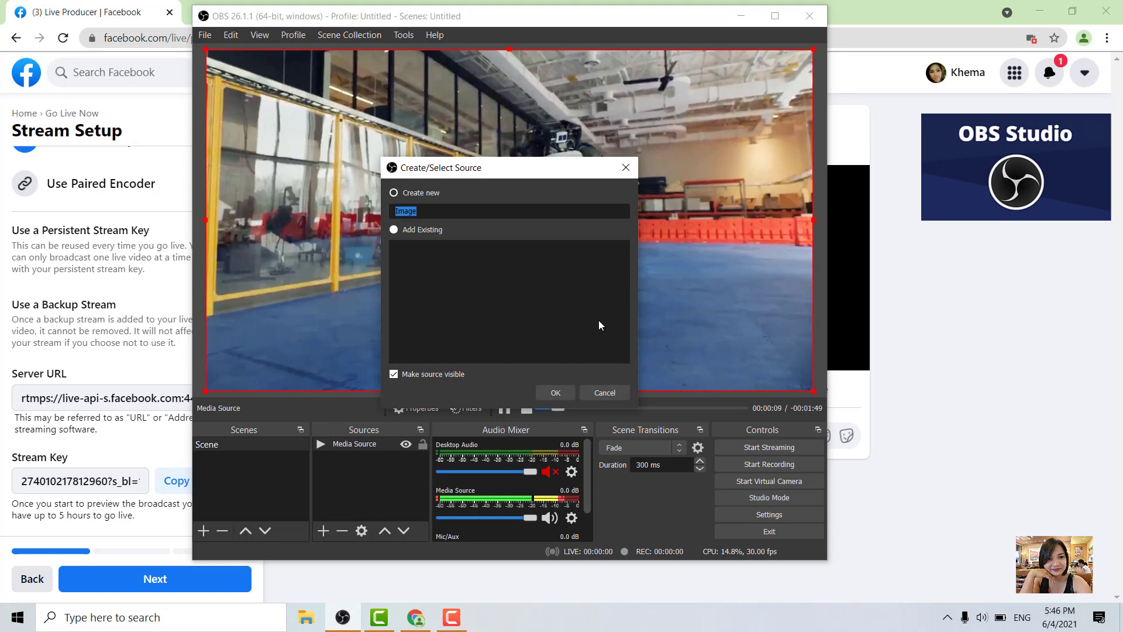
pyautogui.click(557, 390)
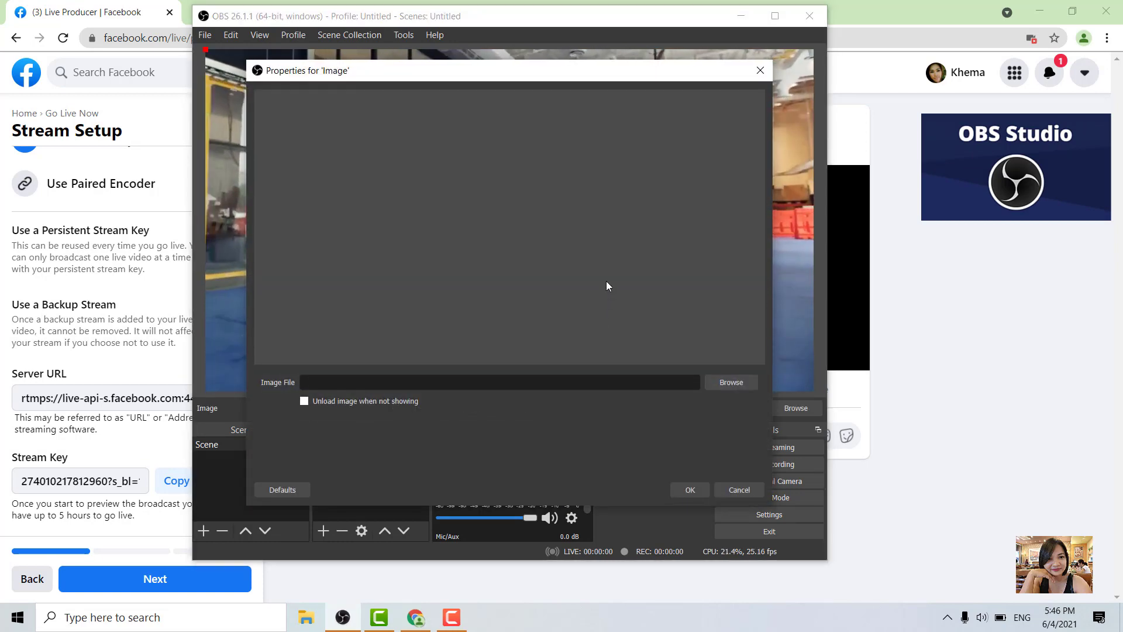
pyautogui.click(723, 380)
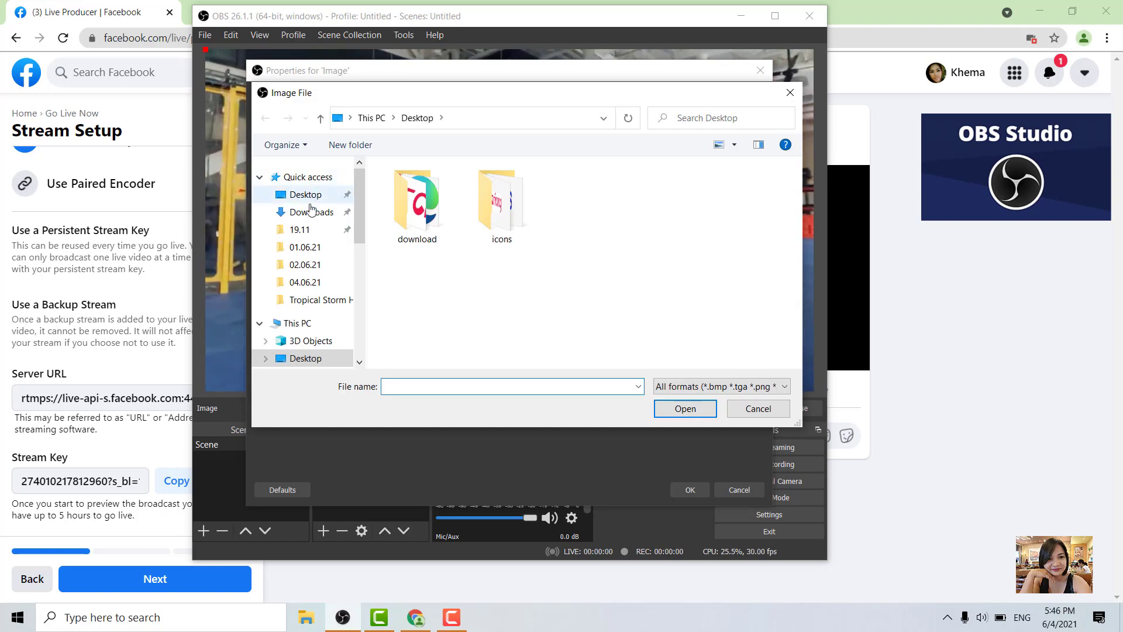
pyautogui.click(312, 212)
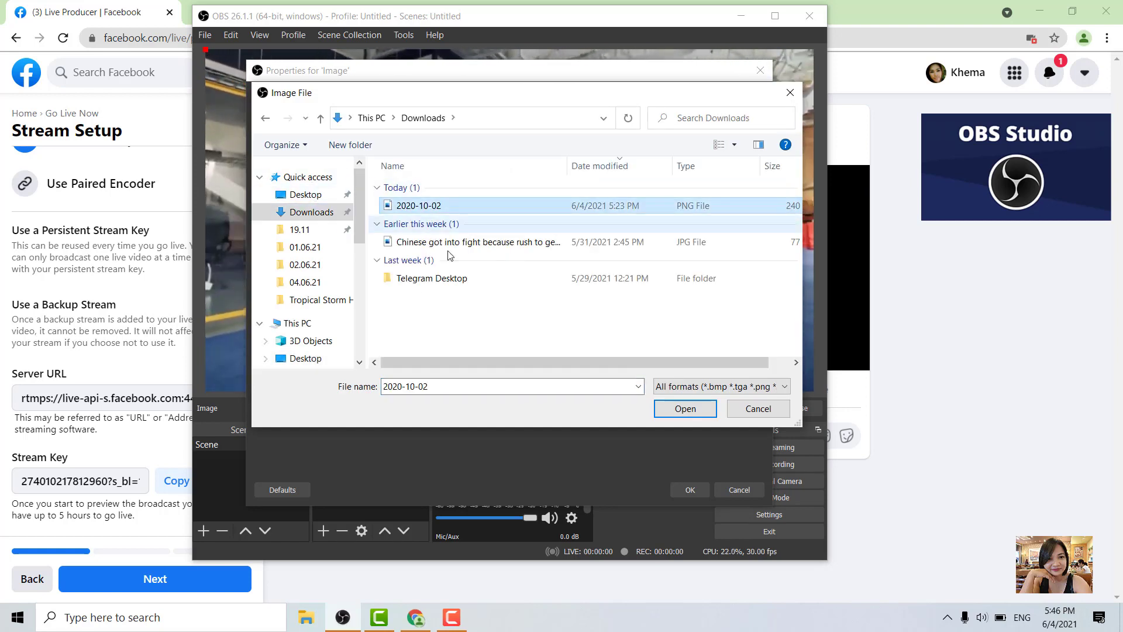
pyautogui.click(702, 409)
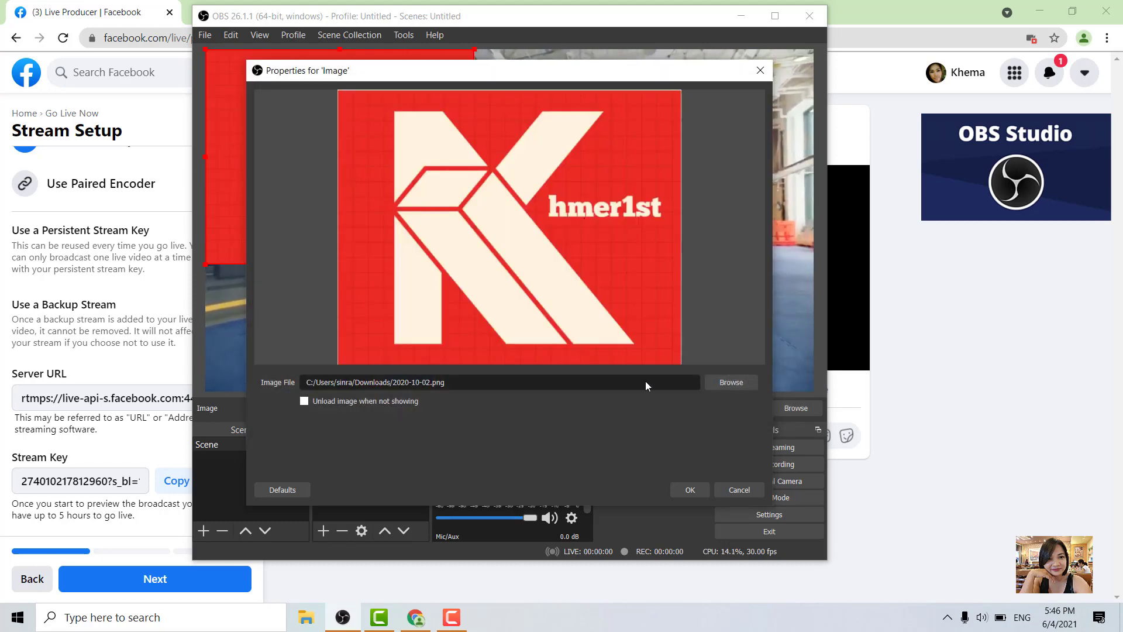
pyautogui.click(696, 487)
# Step: Shrink the logo image from its lower-left corner
pyautogui.click(479, 258)
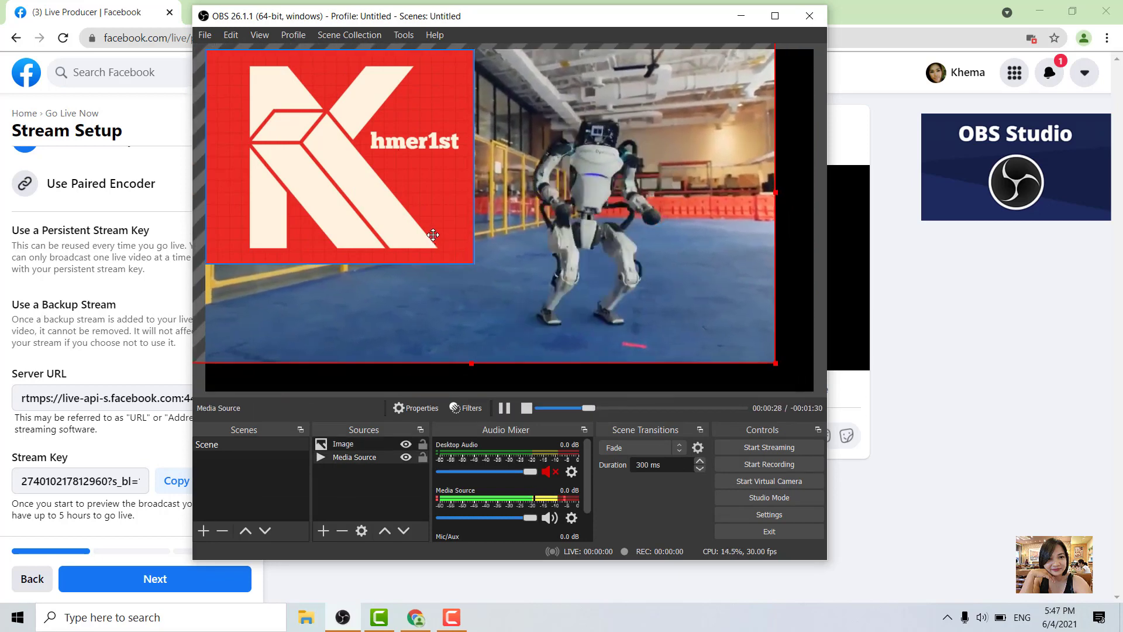
pyautogui.moveTo(470, 263); pyautogui.dragTo(482, 289)
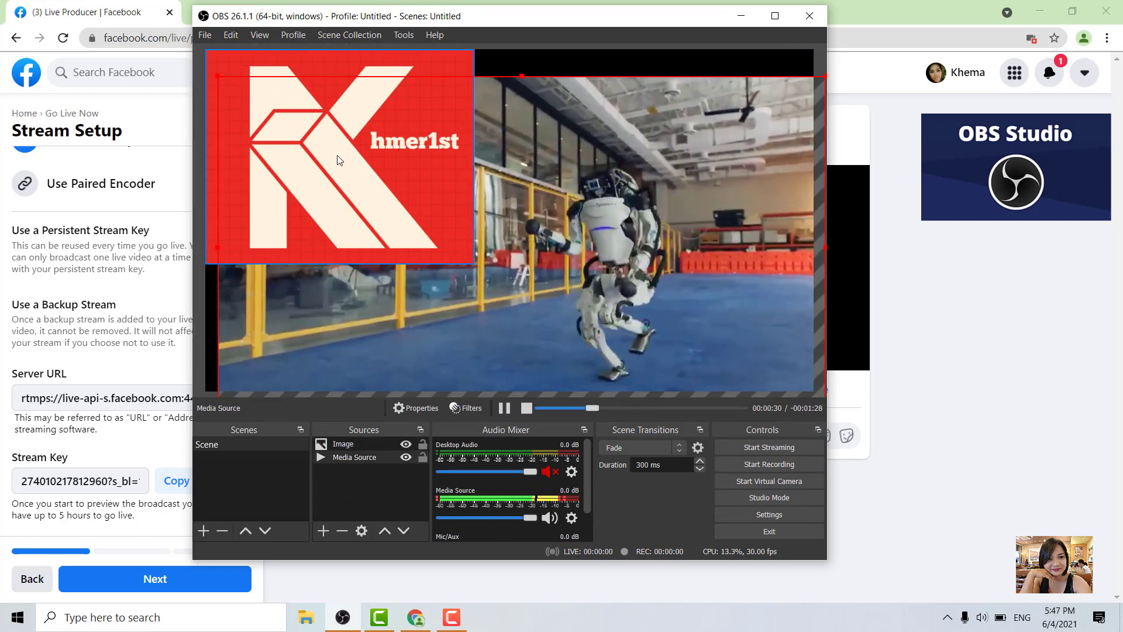
pyautogui.click(336, 156)
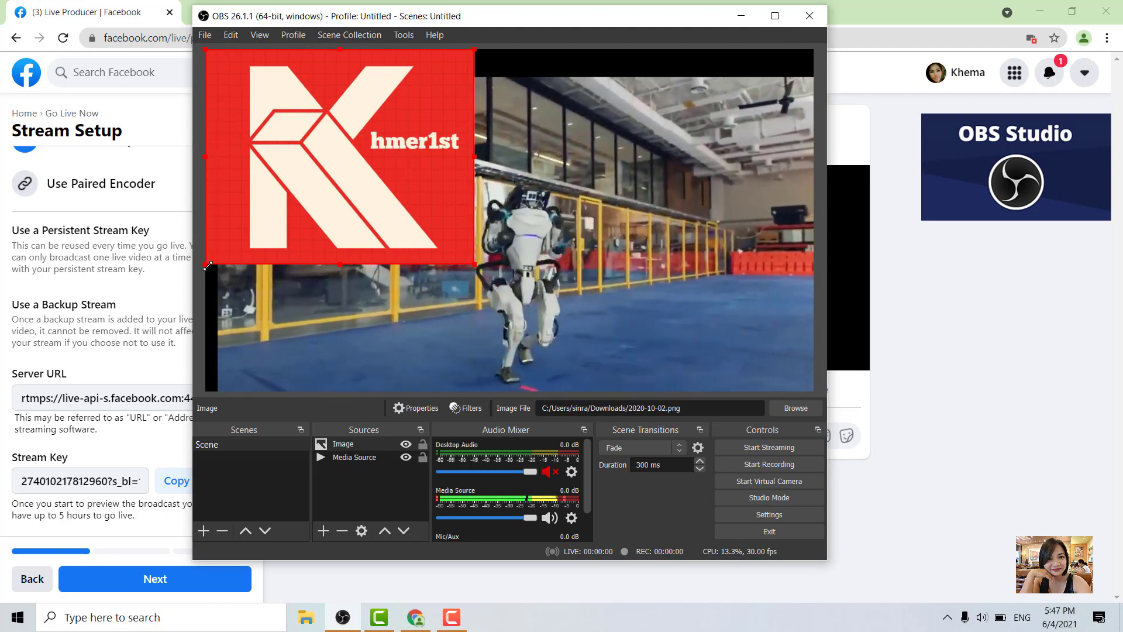
pyautogui.moveTo(205, 264); pyautogui.dragTo(288, 198)
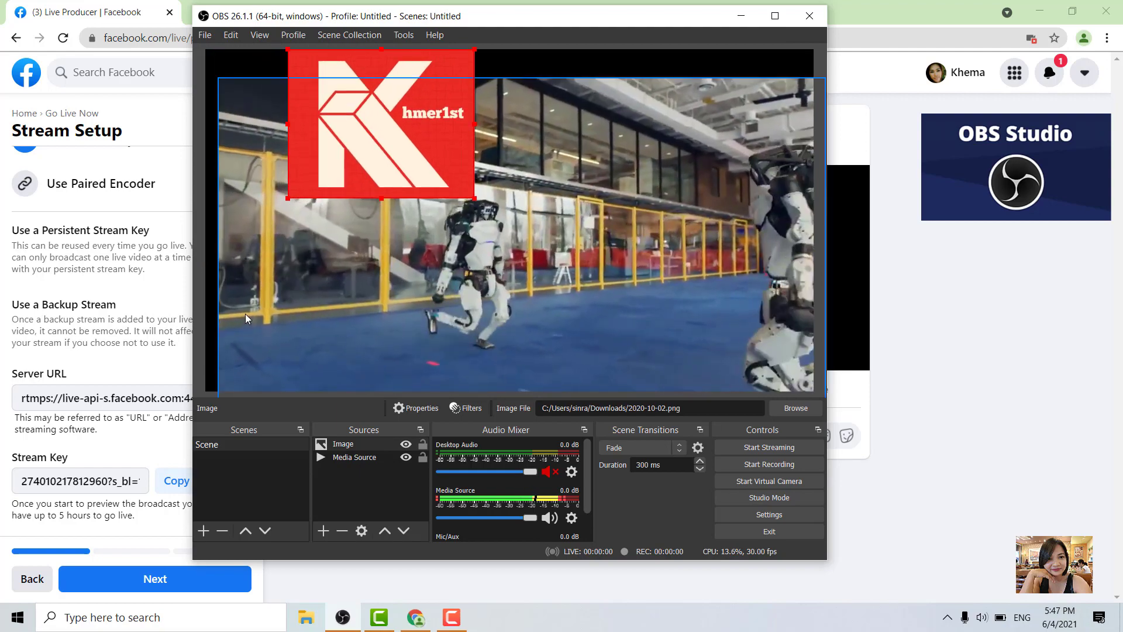
# Step: Realign the video so it fills the whole canvas again
pyautogui.click(222, 128)
pyautogui.moveTo(217, 77)
pyautogui.mouseDown()
pyautogui.moveTo(228, 75)
pyautogui.moveTo(208, 53)
pyautogui.moveTo(216, 61)
pyautogui.mouseUp()
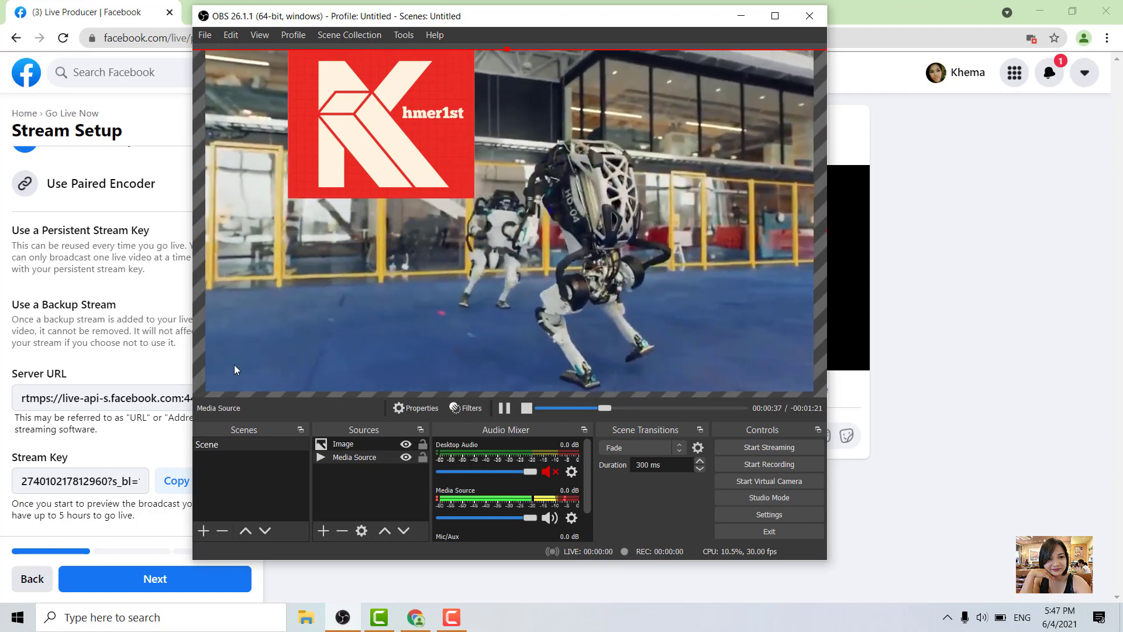
pyautogui.moveTo(352, 139); pyautogui.dragTo(305, 151)
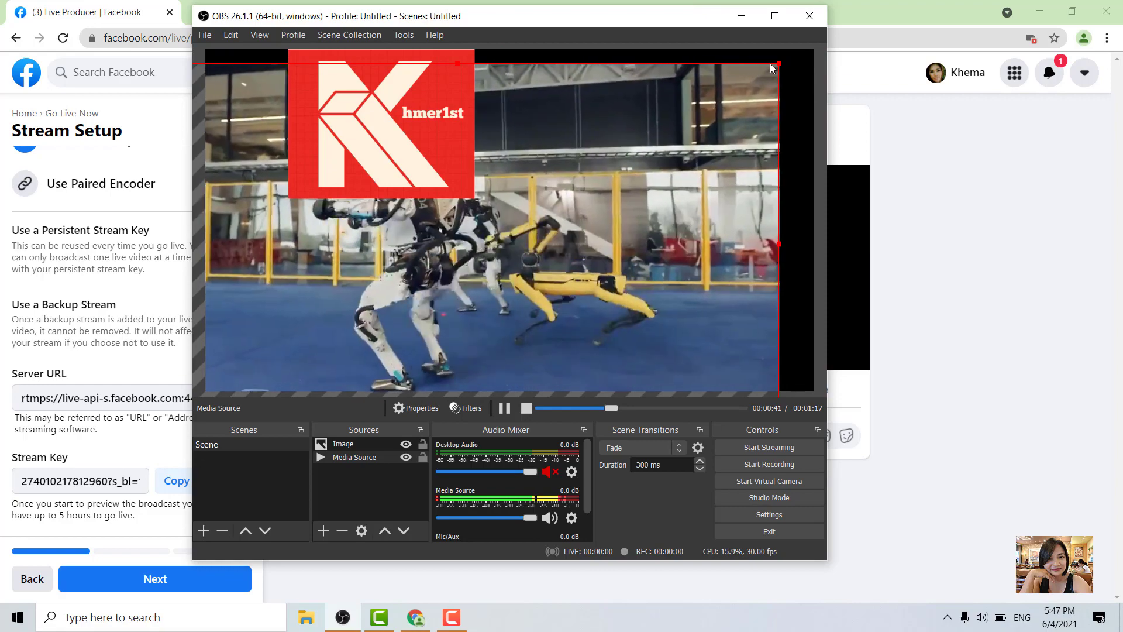
pyautogui.moveTo(779, 63); pyautogui.dragTo(813, 45)
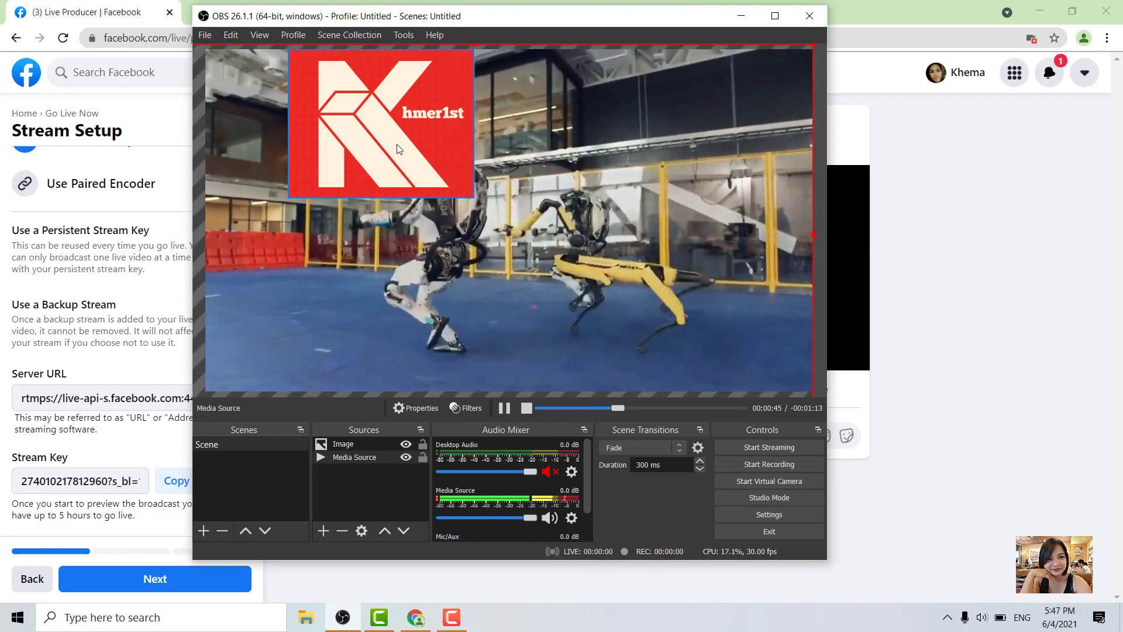
# Step: Move the logo into the top-right corner of the canvas and shrink it slightly
pyautogui.click(396, 144)
pyautogui.moveTo(479, 198); pyautogui.dragTo(744, 78)
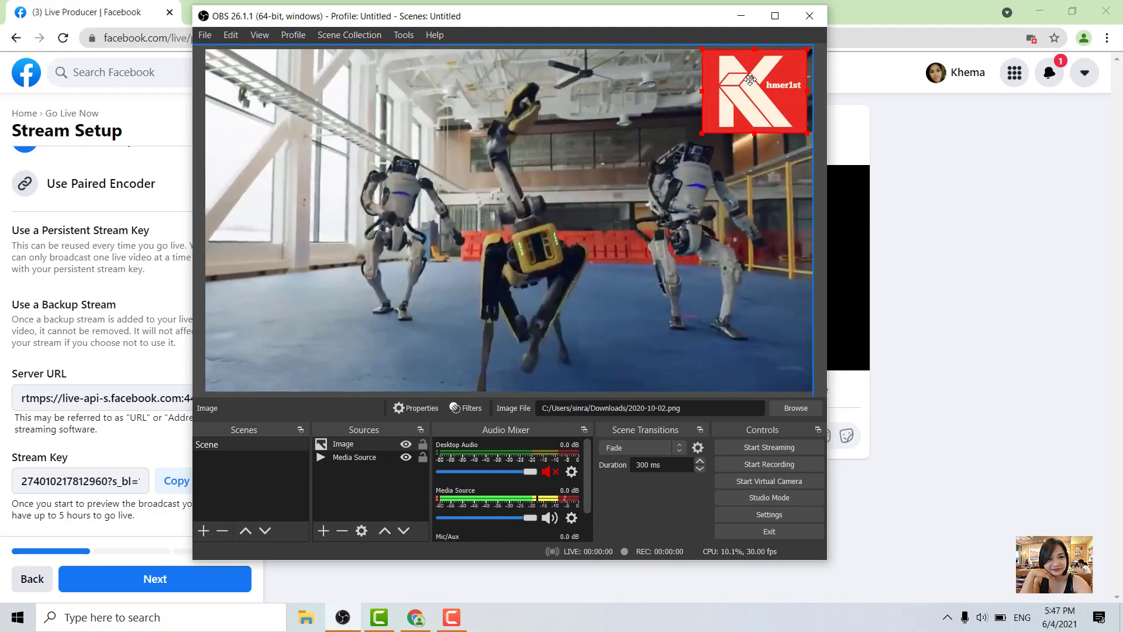
pyautogui.moveTo(700, 133); pyautogui.dragTo(717, 122)
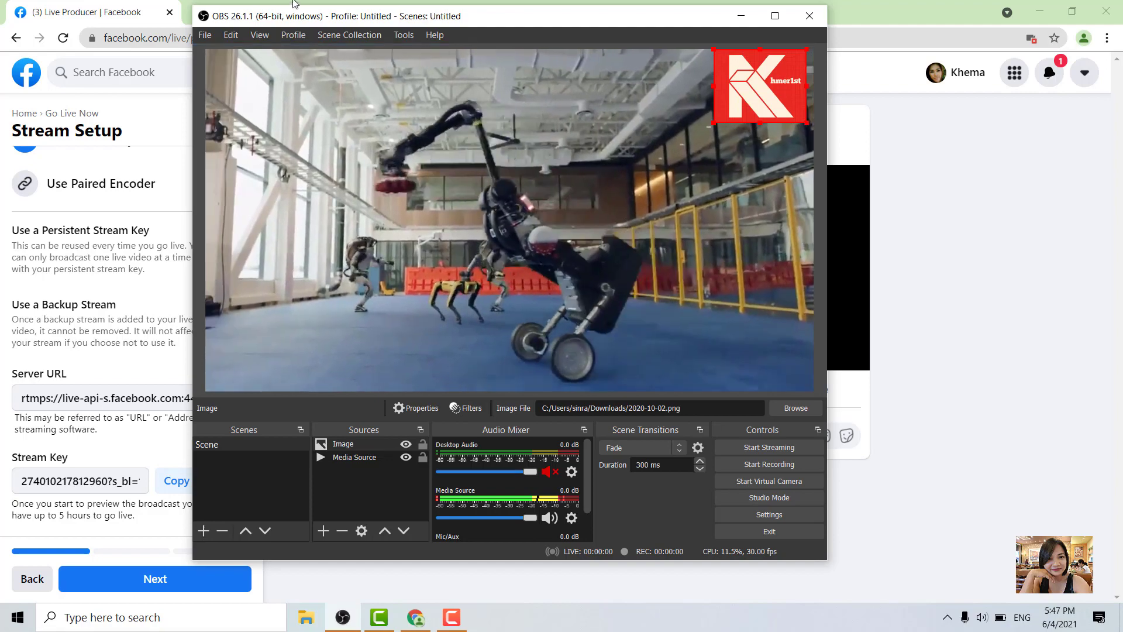
# Step: Open the Stream settings, keep the Facebook Live service, adjust the stream key field, and confirm
pyautogui.click(204, 35)
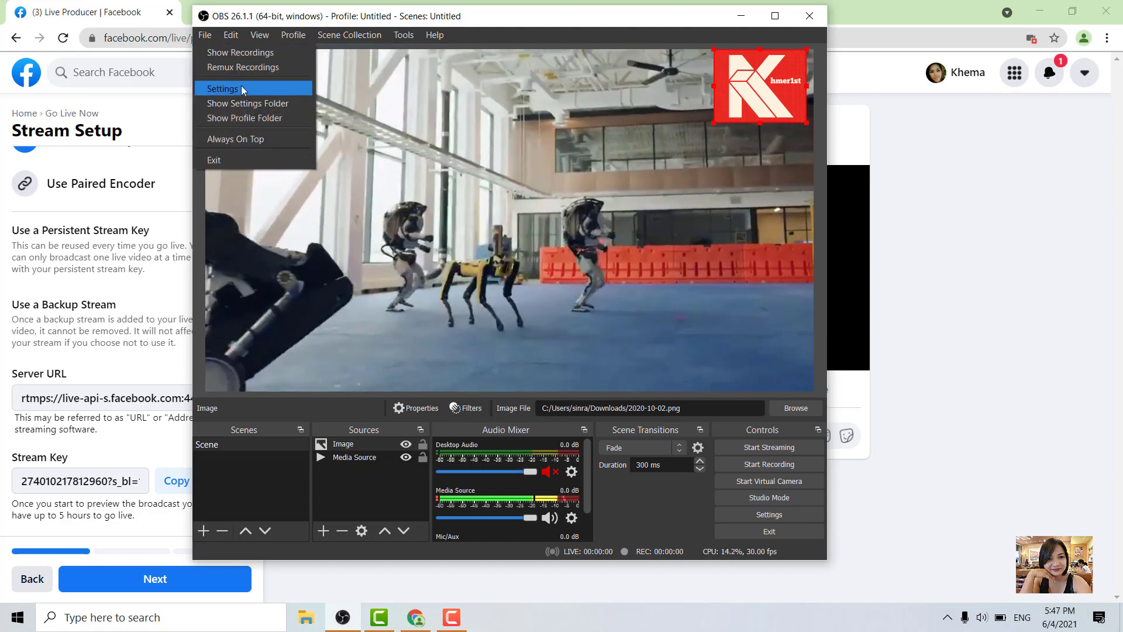
pyautogui.click(241, 86)
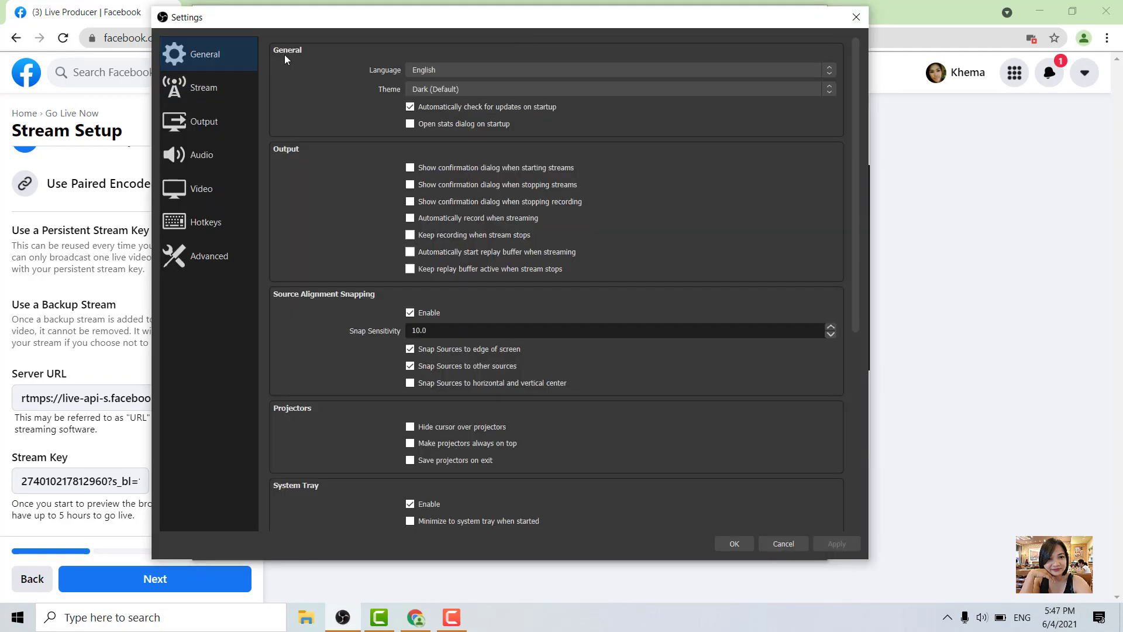
pyautogui.click(219, 87)
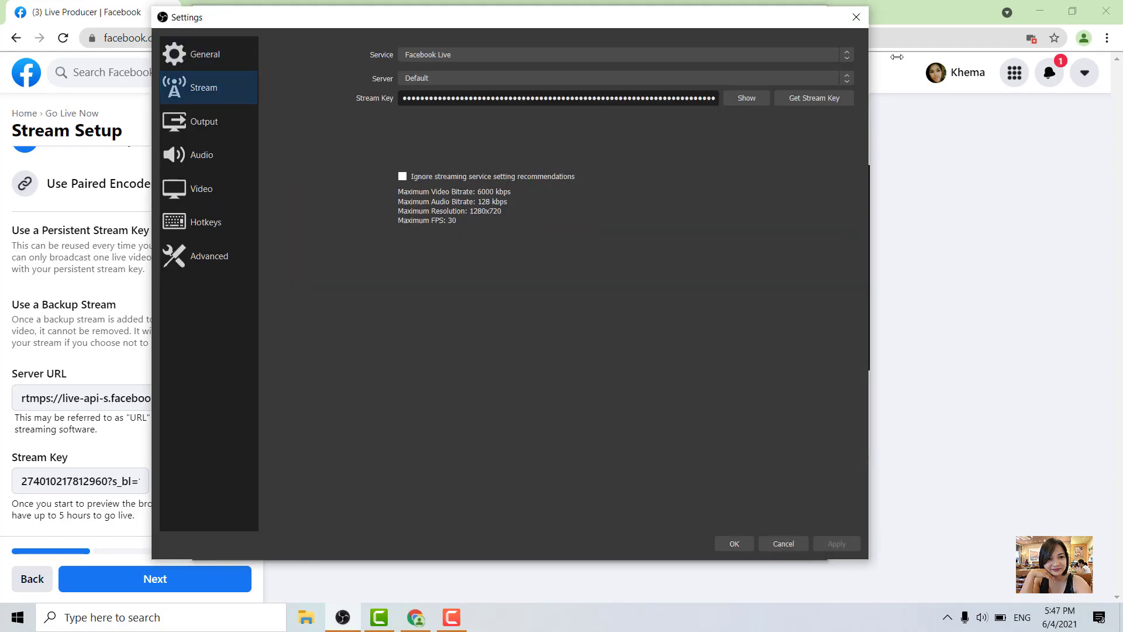
pyautogui.click(803, 55)
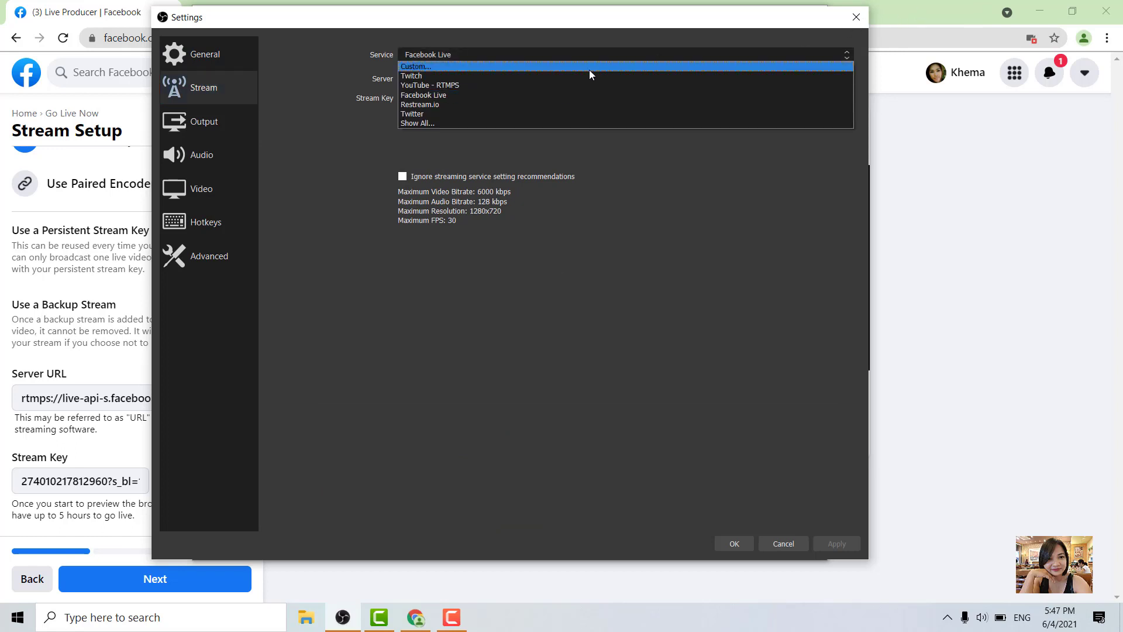
pyautogui.click(489, 97)
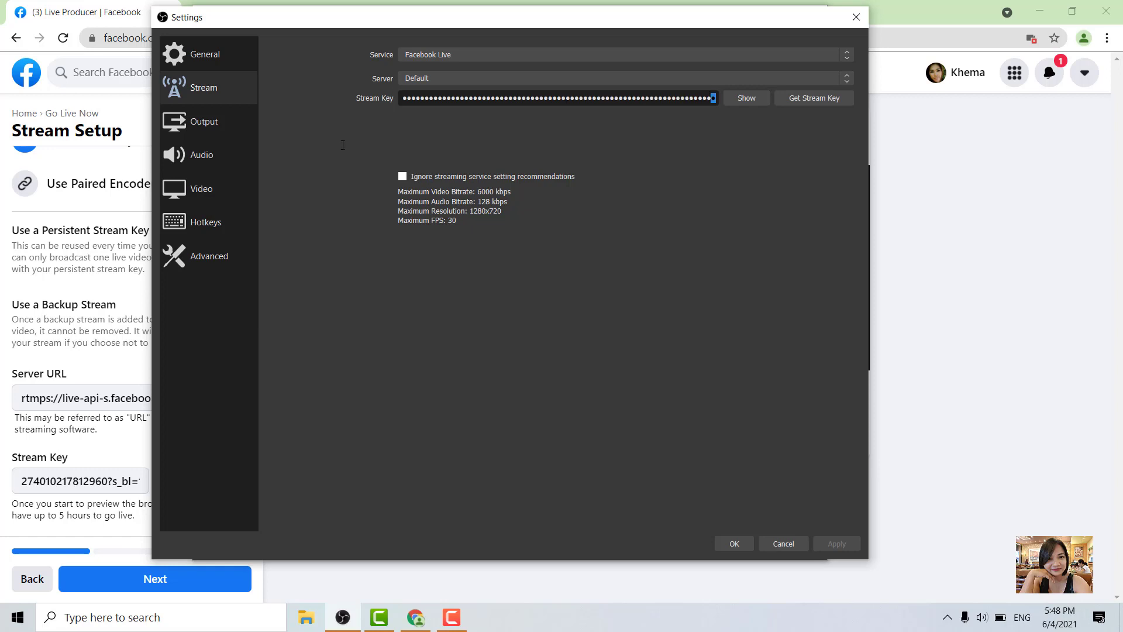
pyautogui.moveTo(423, 82); pyautogui.dragTo(426, 70)
pyautogui.press('BackSpace')
pyautogui.click(728, 538)
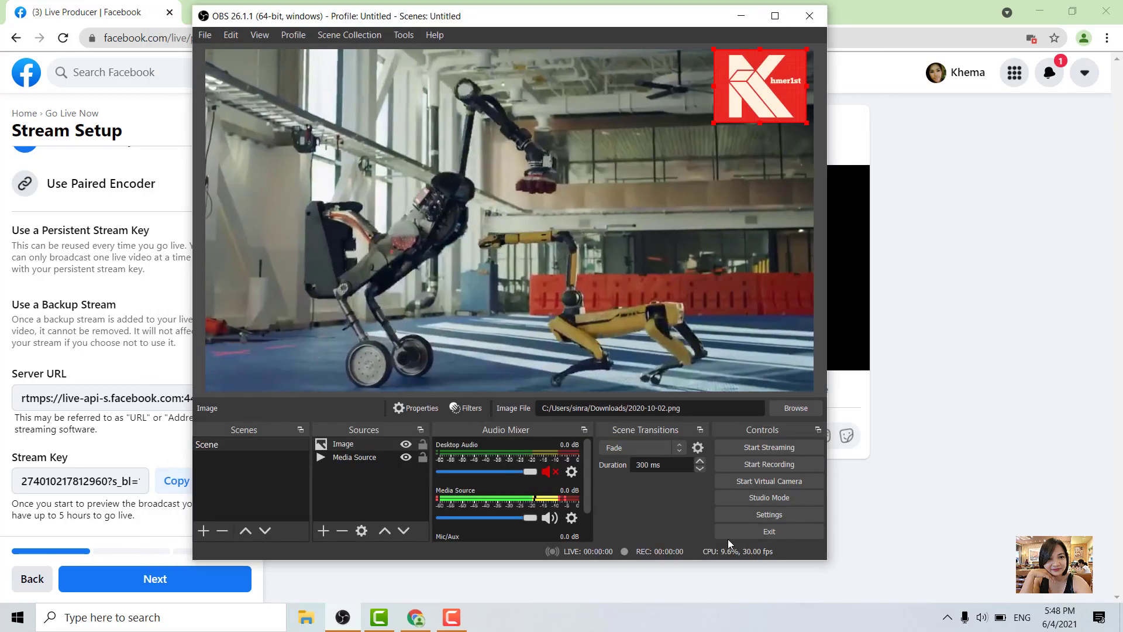
# Step: Start streaming, then switch to Chrome and advance the Facebook live setup to the post details
pyautogui.click(767, 448)
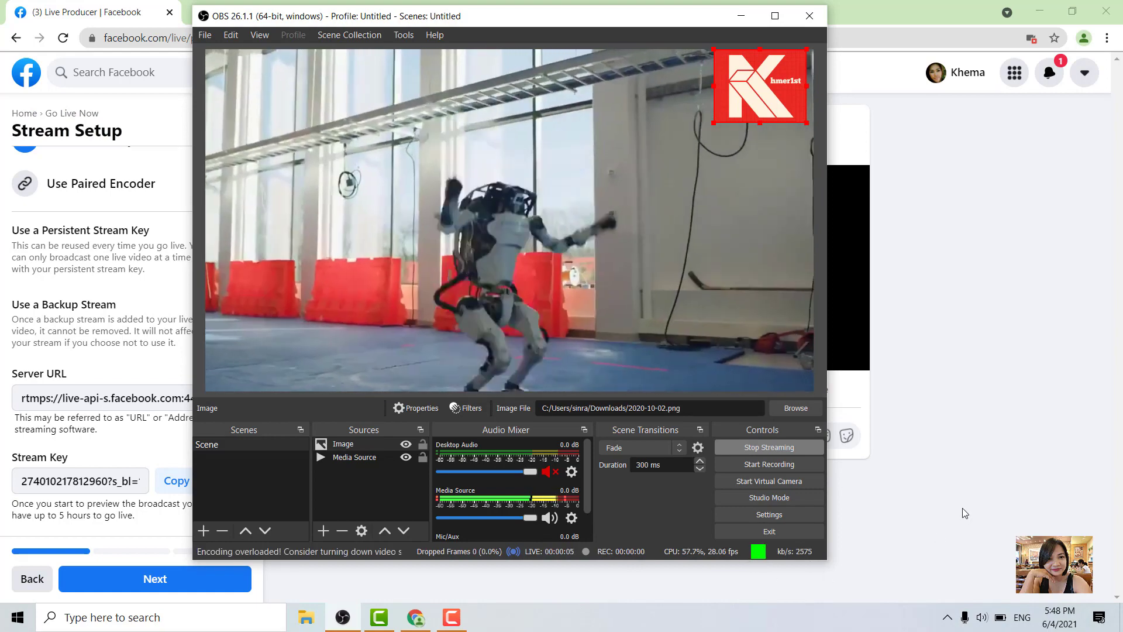
pyautogui.click(416, 617)
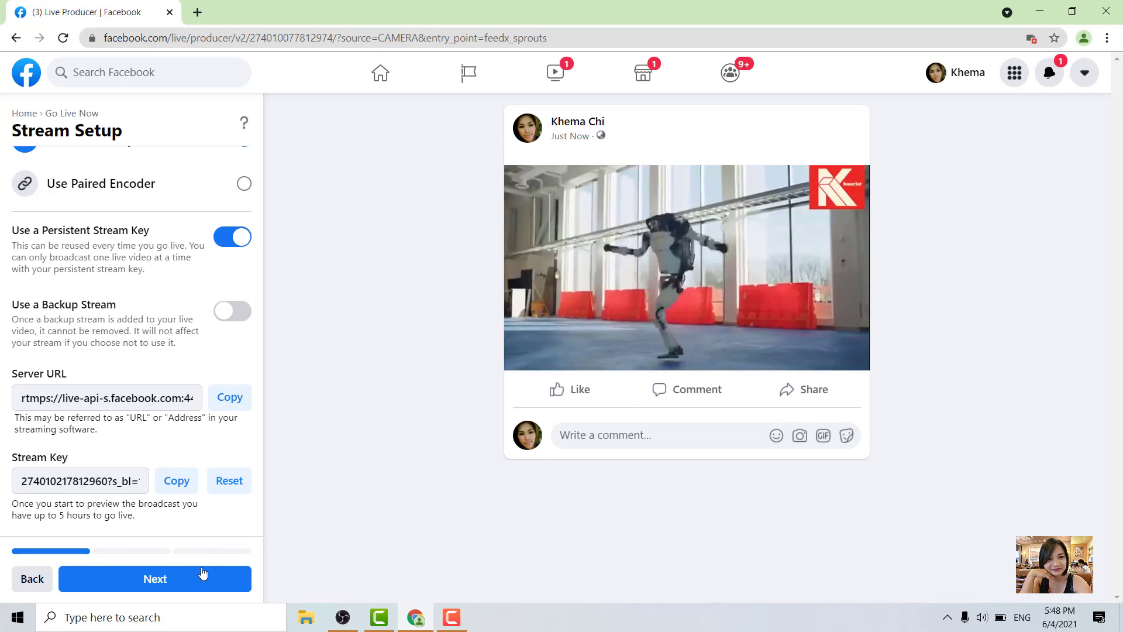
pyautogui.click(199, 583)
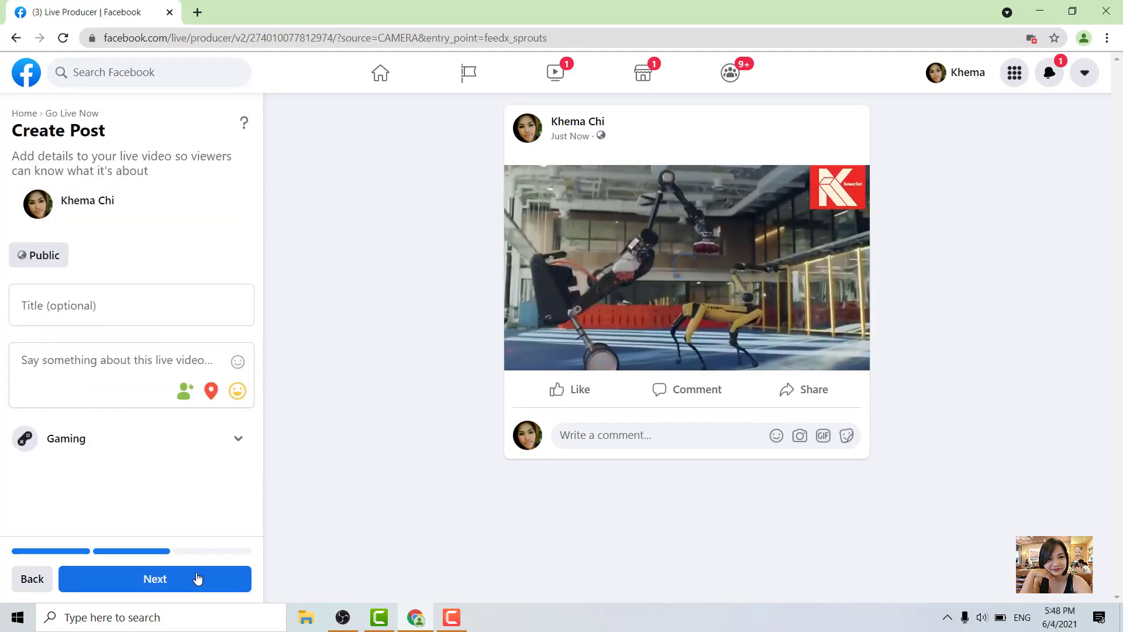
# Step: Enter "carton" as the live post's title and paste the same text into its description
pyautogui.click(143, 310)
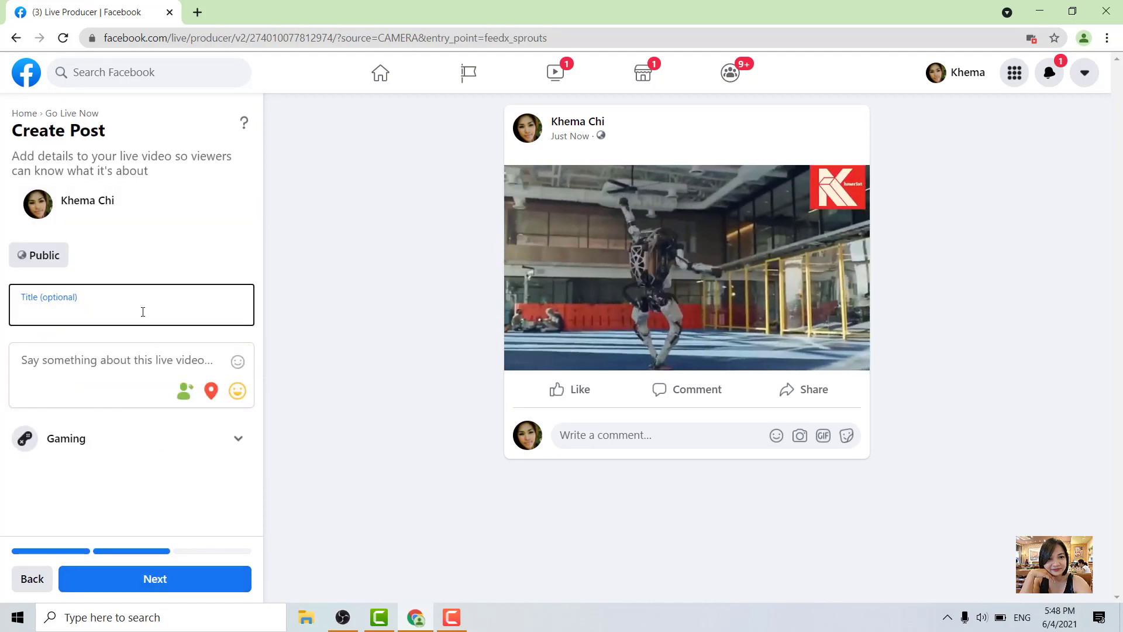
pyautogui.write('carton')
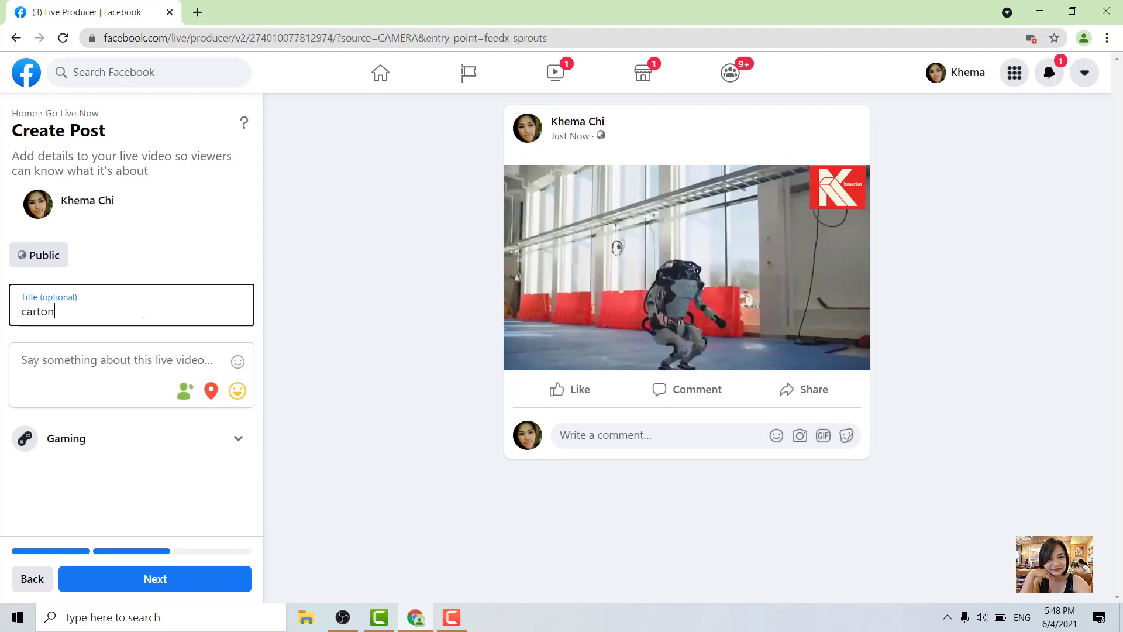
pyautogui.moveTo(85, 311); pyautogui.dragTo(2, 309)
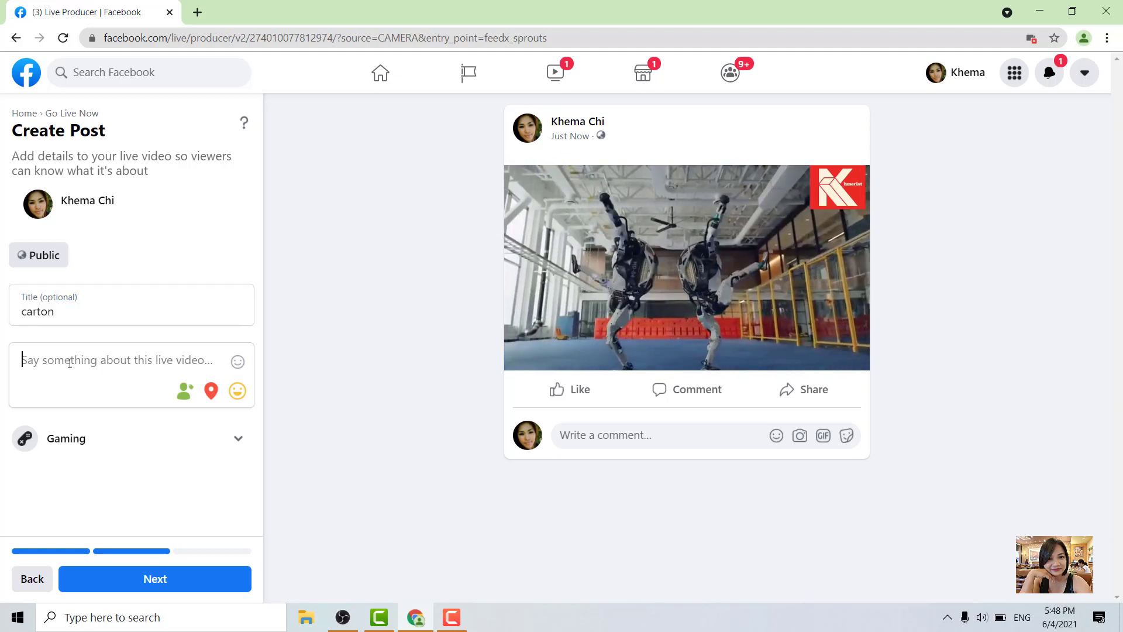
pyautogui.write('carton')
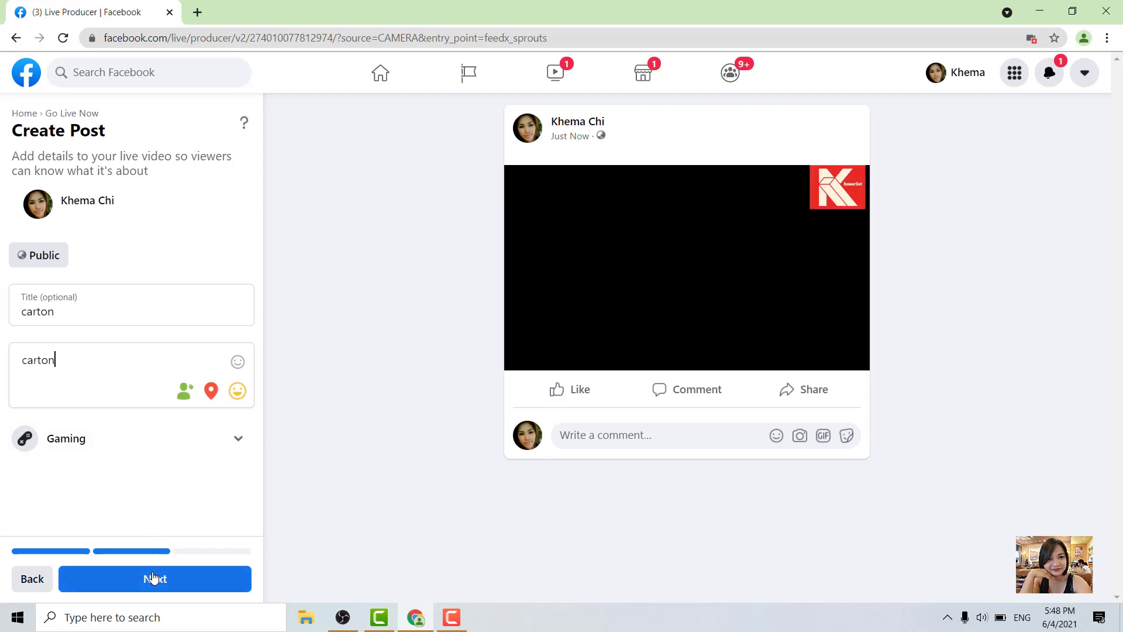
# Step: Advance to the Live Producer dashboard and dismiss the customization notice
pyautogui.click(154, 579)
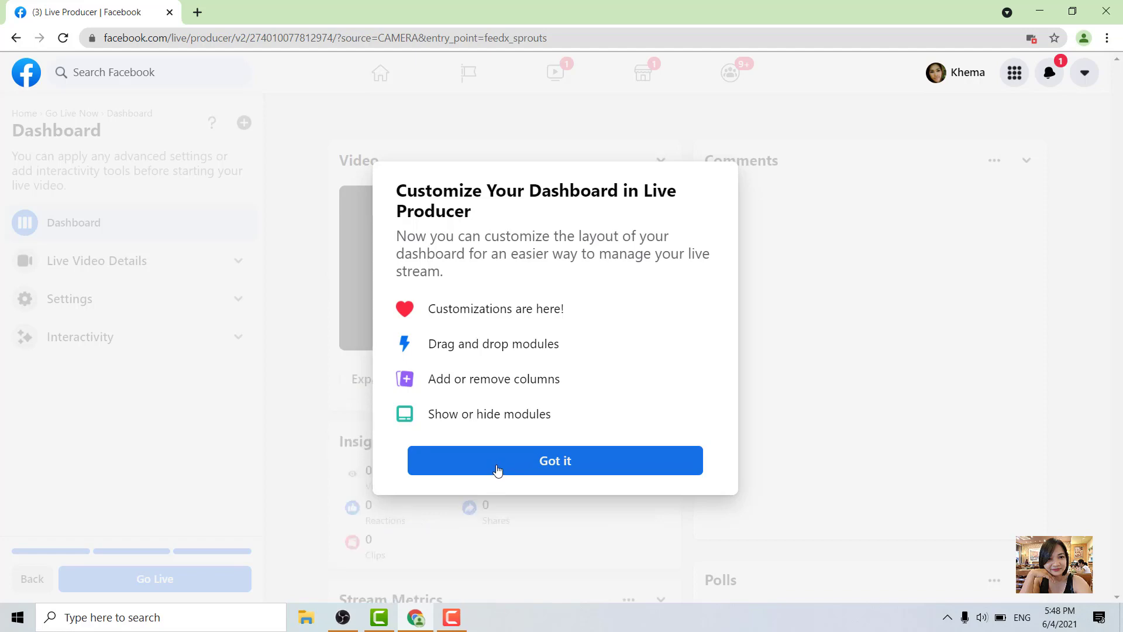
pyautogui.click(498, 466)
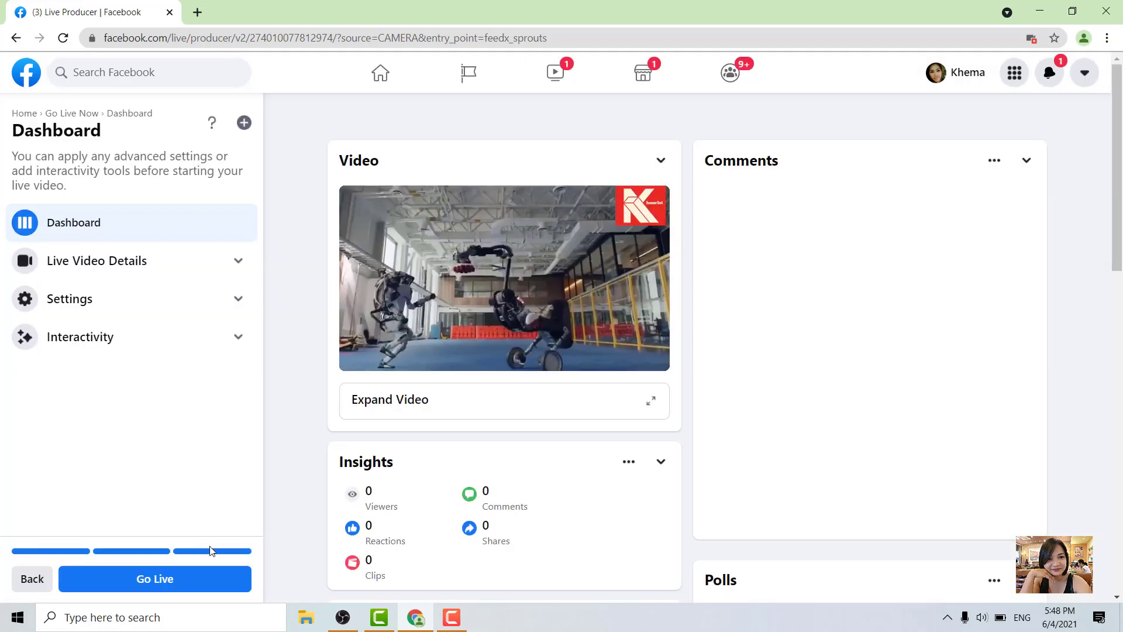